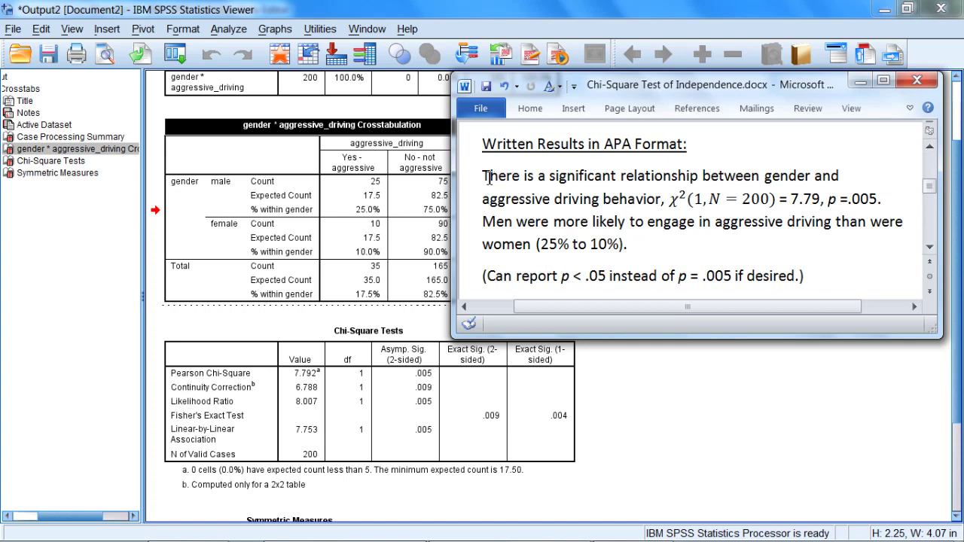
- Highlight the significant-relationship sentence and the χ² symbol in the Word results paragraph
left_click_drag(488, 178, 649, 198)
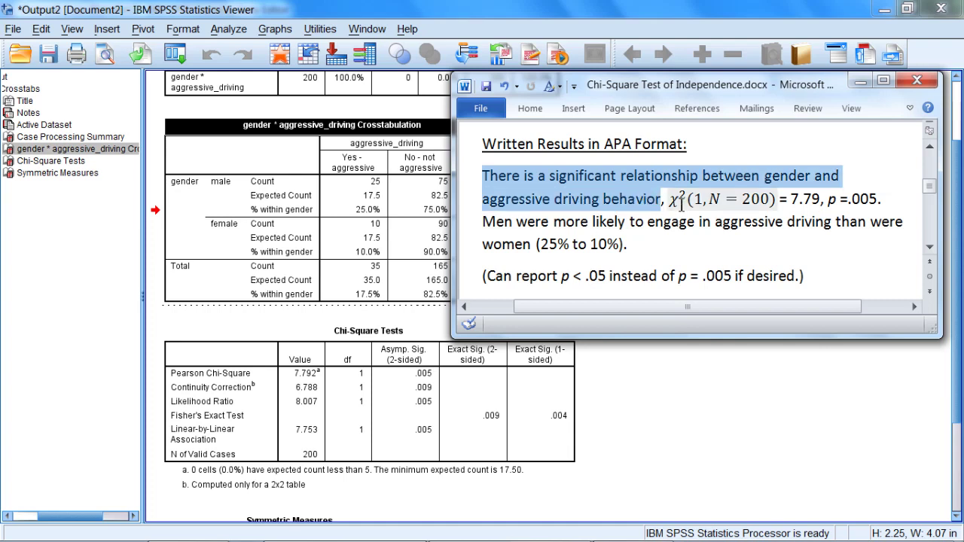
left_click(680, 201)
double_click(680, 202)
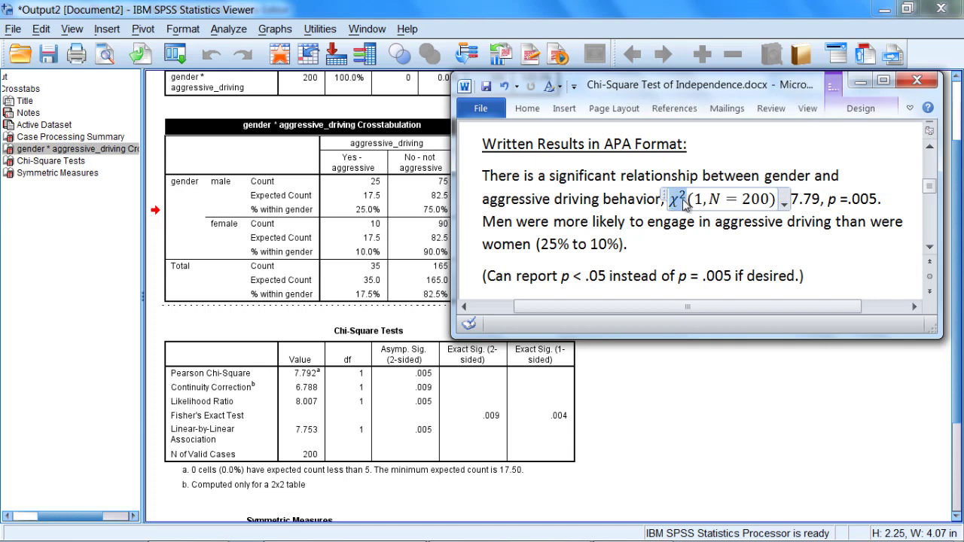
- Highlight df 1 and N = 200, and move Word right to show the crosstab's Total column
double_click(697, 200)
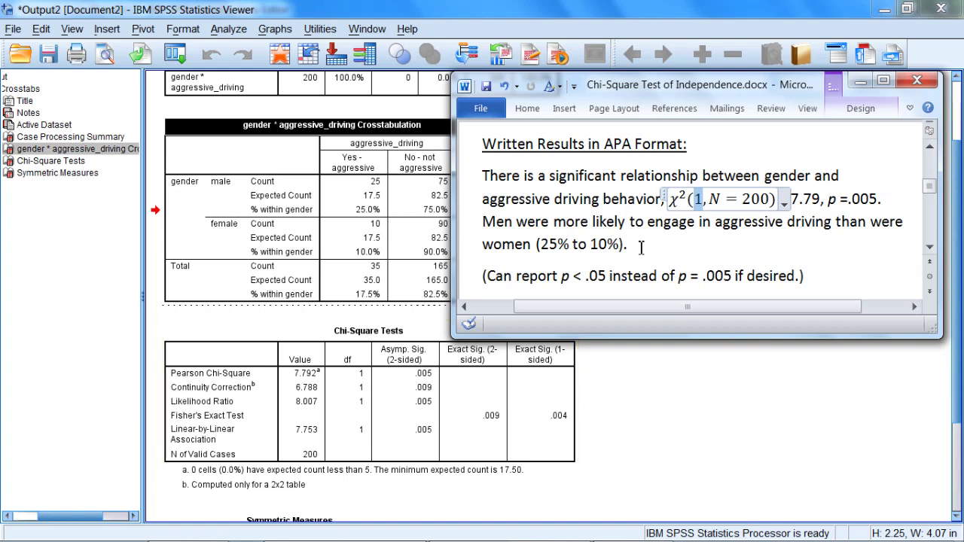
left_click(710, 199)
left_click_drag(710, 199, 762, 202)
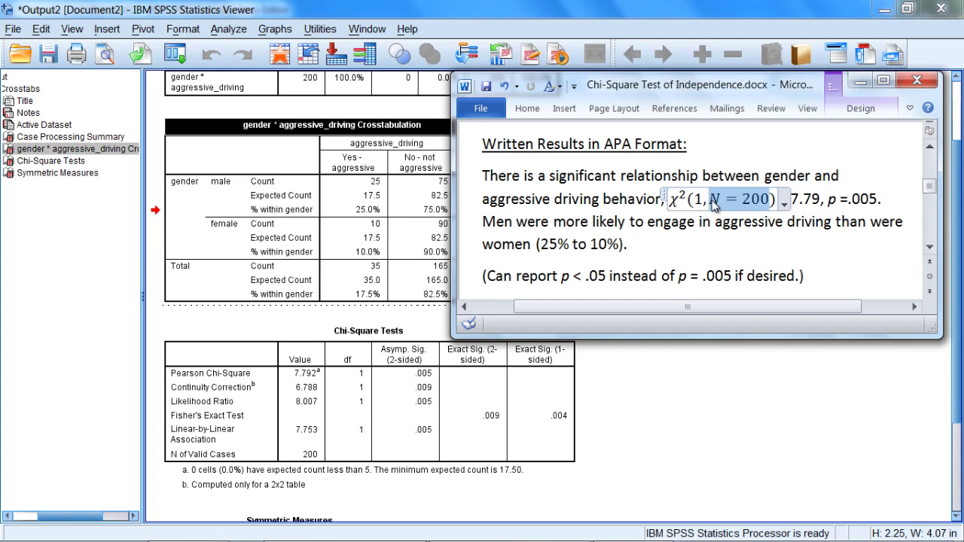
left_click_drag(667, 88, 727, 116)
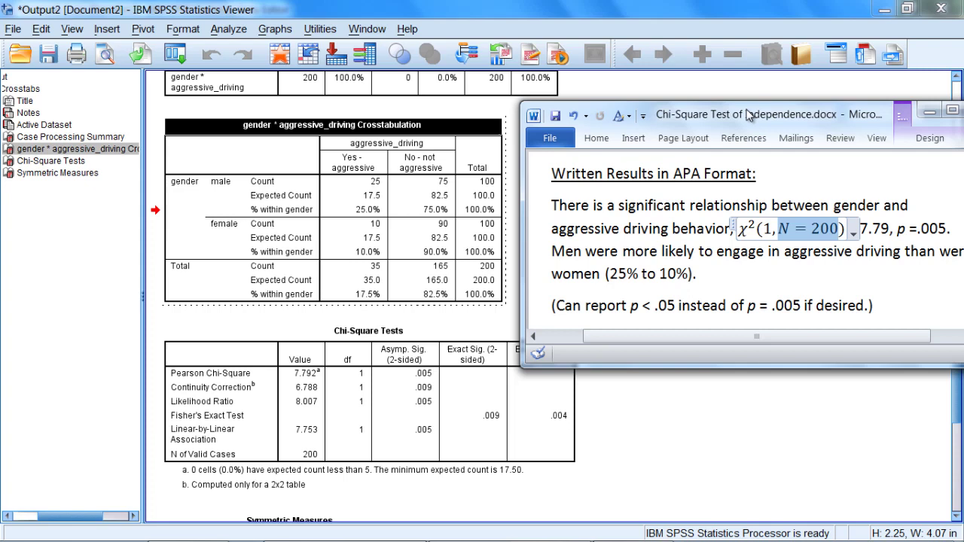
- Move Word left beside the Chi-Square Tests table and highlight 7.79 and p = .005
left_click_drag(746, 111, 570, 76)
double_click(691, 198)
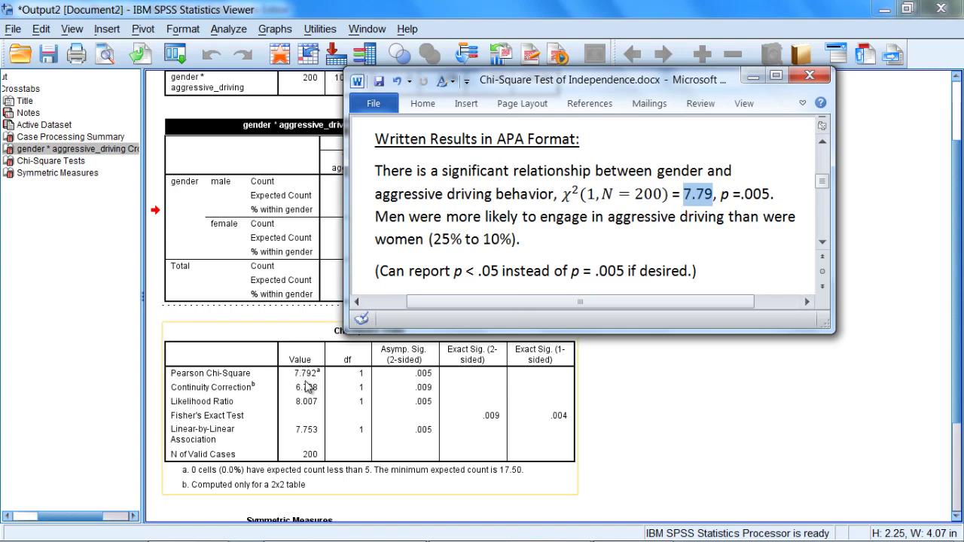
left_click(742, 196)
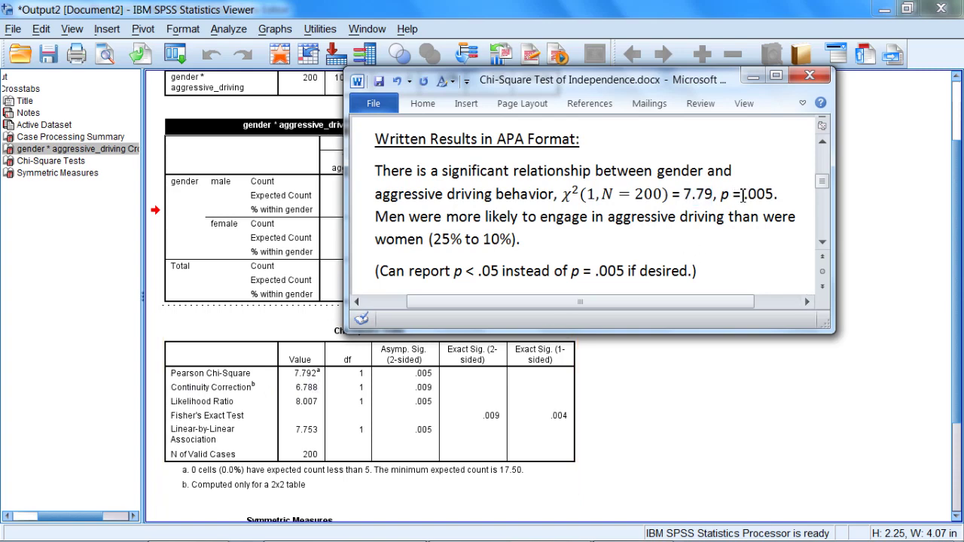
left_click_drag(722, 195, 769, 201)
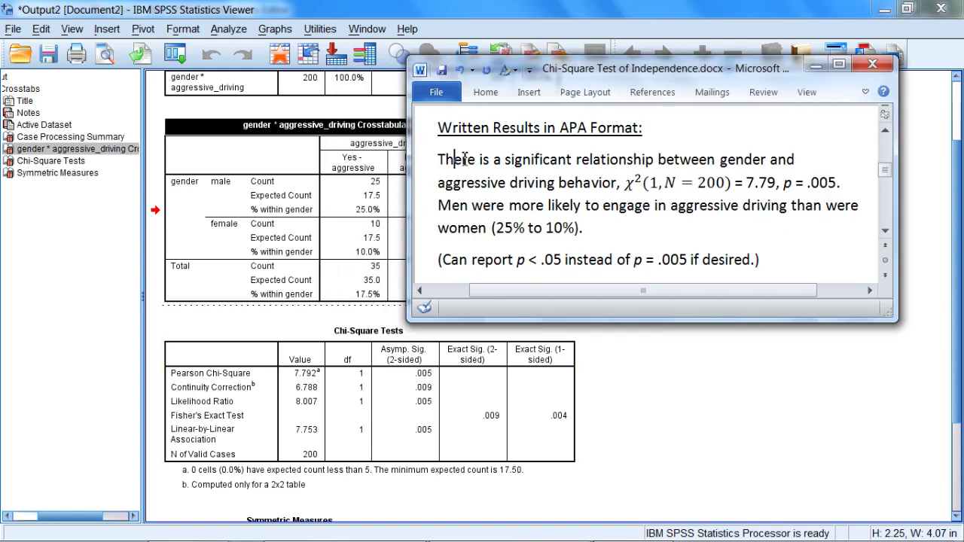
left_click_drag(437, 159, 606, 184)
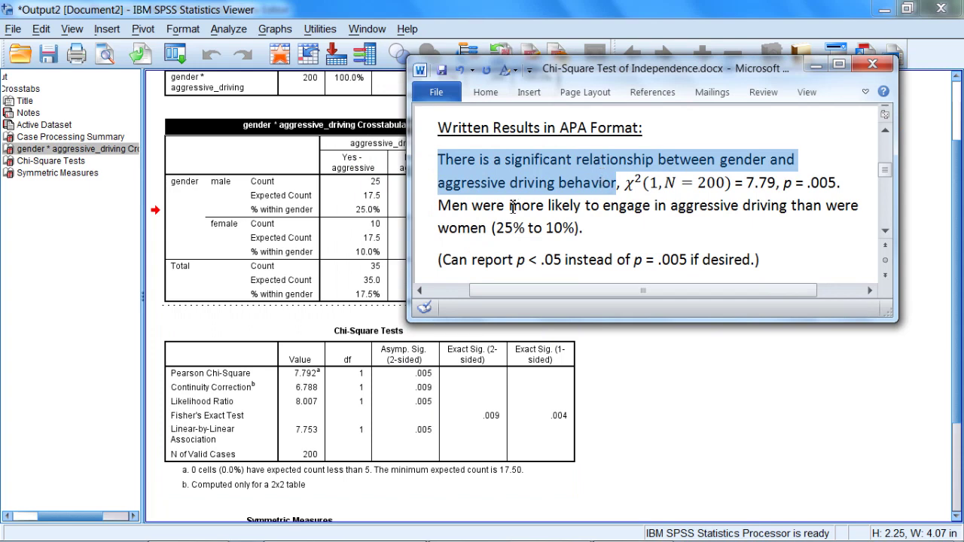
left_click_drag(439, 206, 597, 233)
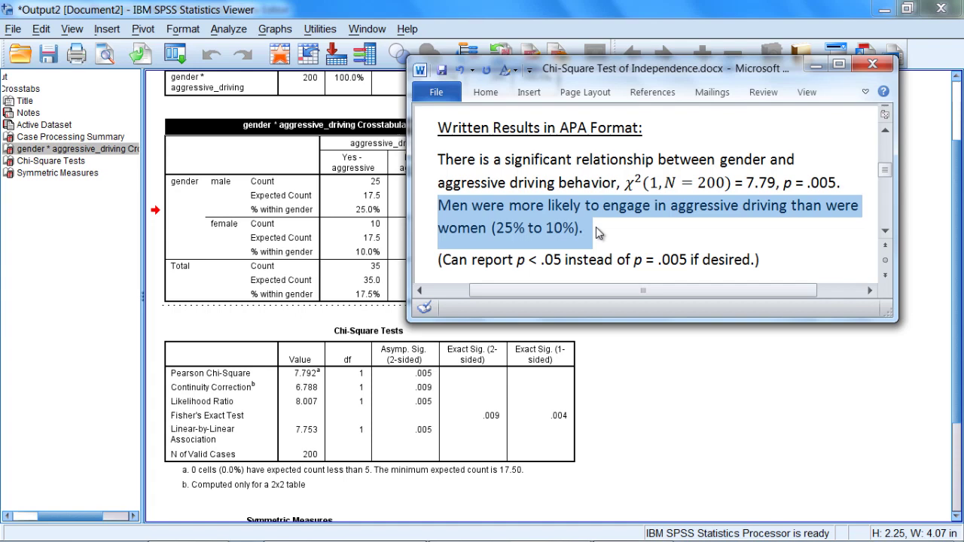
left_click_drag(597, 234, 585, 229)
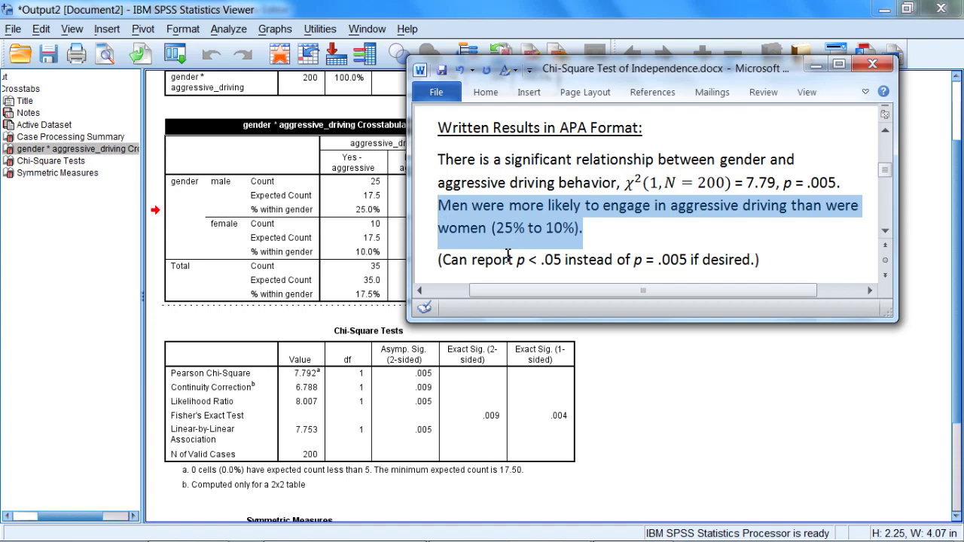
left_click_drag(496, 229, 575, 230)
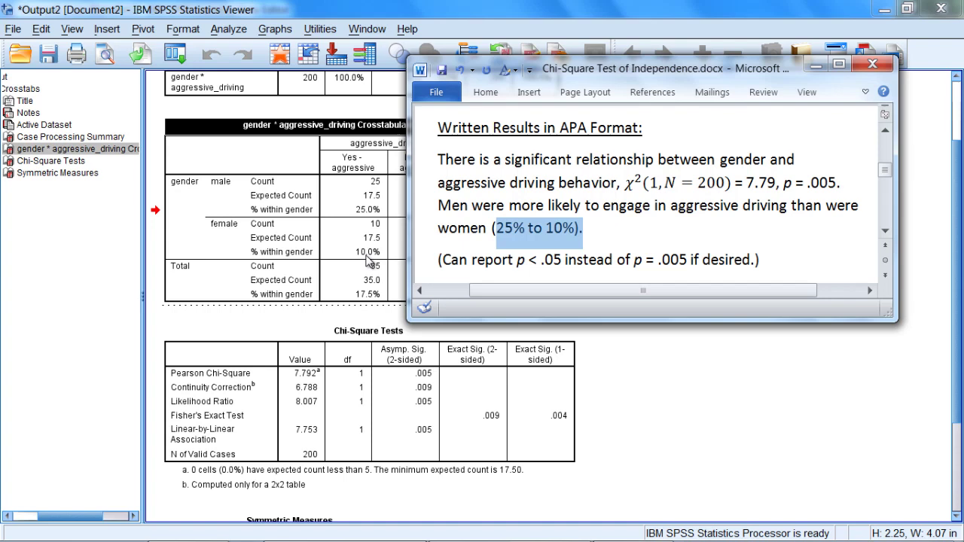
left_click_drag(572, 228, 499, 230)
left_click(536, 230)
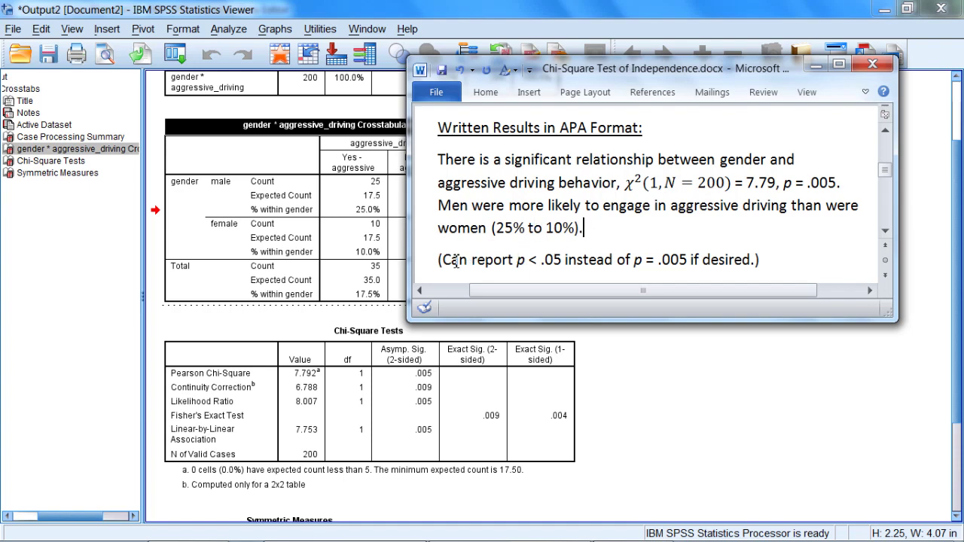
left_click_drag(443, 260, 558, 265)
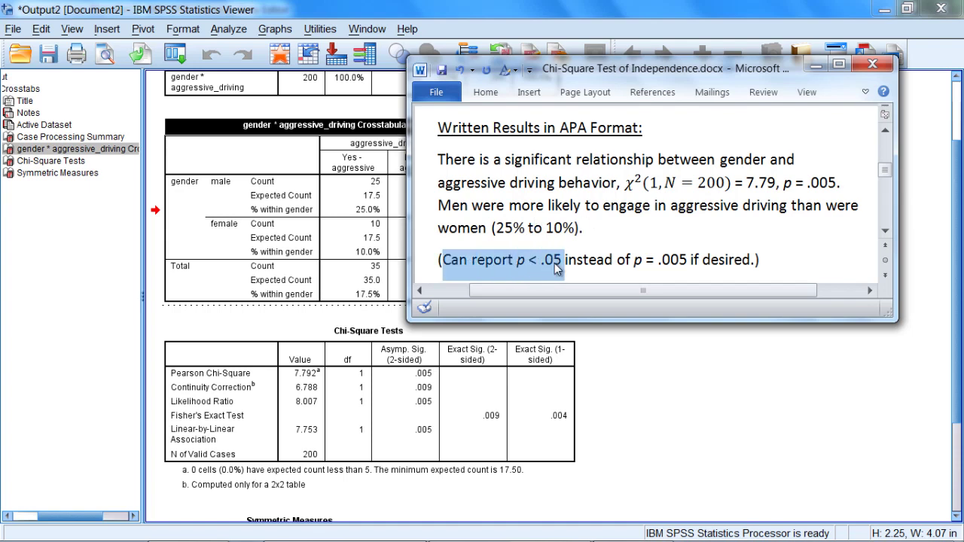
left_click_drag(518, 265, 562, 264)
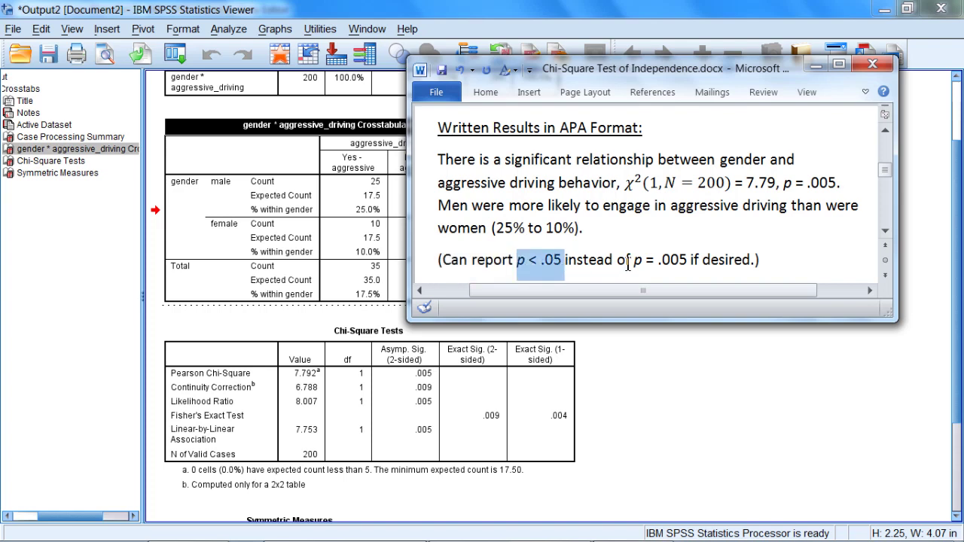
left_click_drag(634, 263, 677, 264)
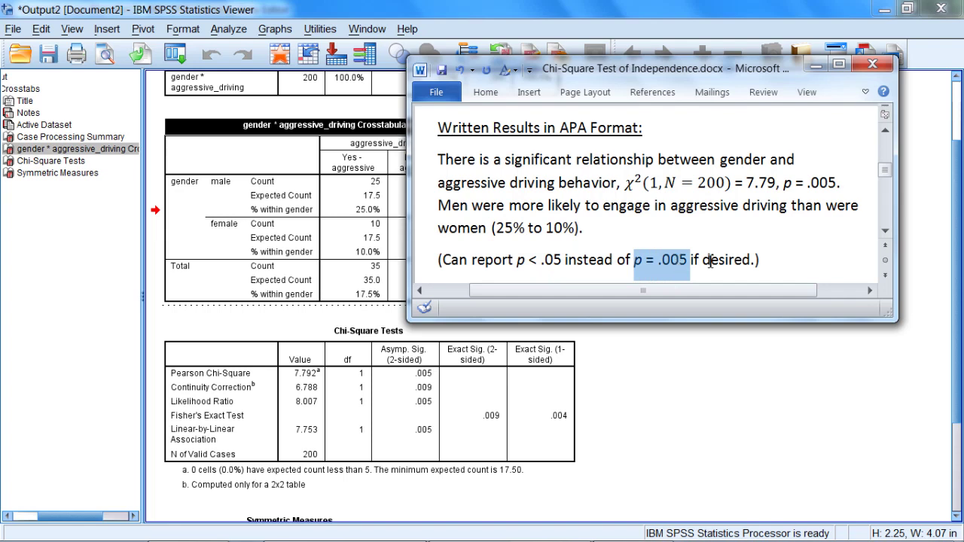
scroll(884, 234, "down", 5)
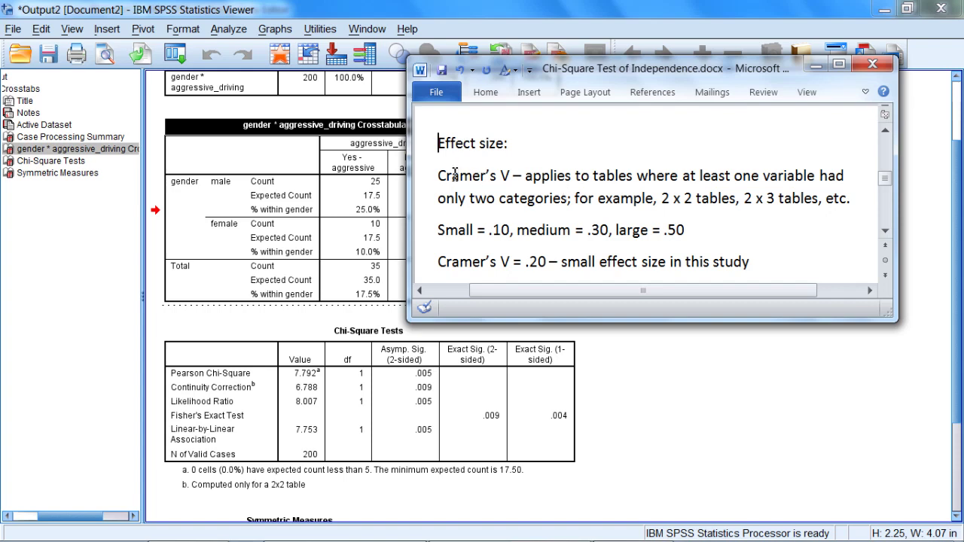
left_click_drag(438, 175, 718, 194)
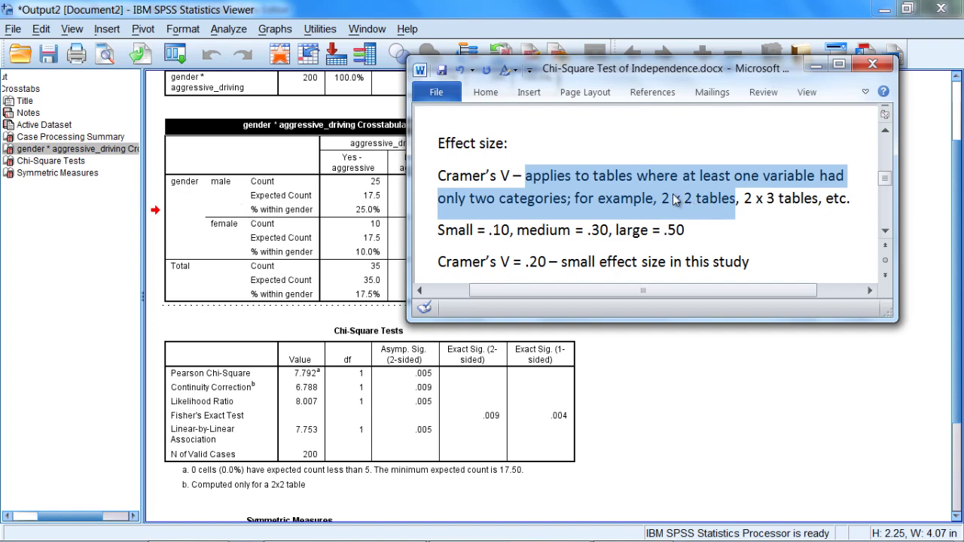
left_click_drag(658, 72, 716, 69)
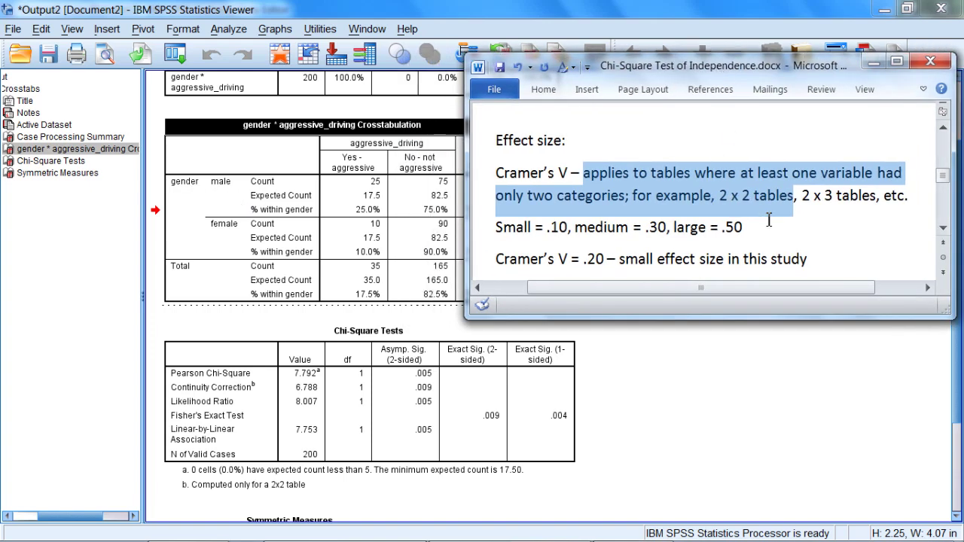
left_click(728, 202)
left_click_drag(719, 200, 753, 201)
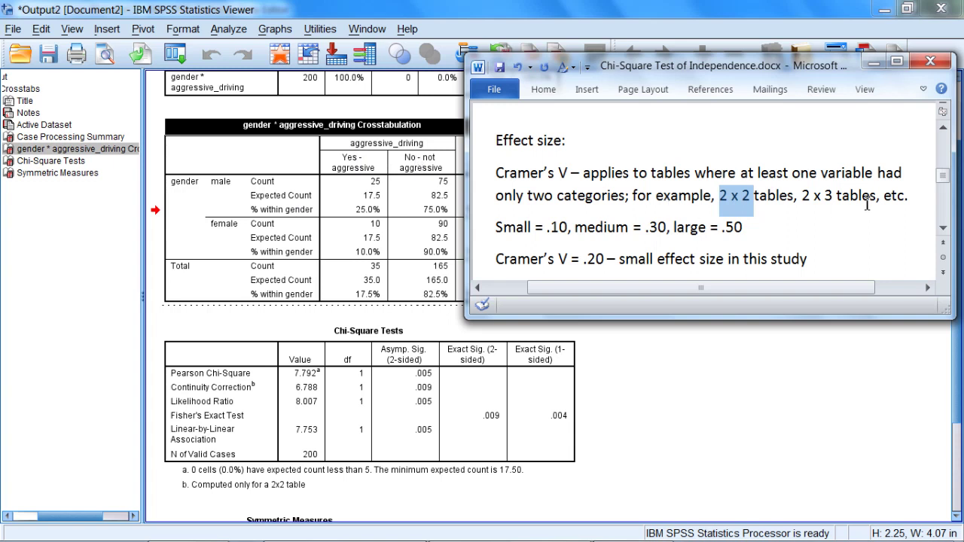
left_click_drag(802, 196, 837, 199)
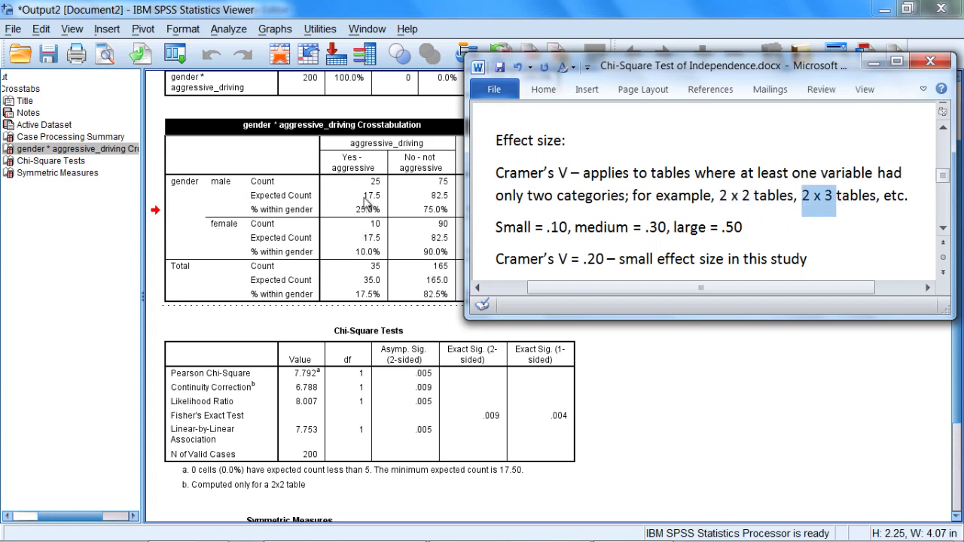
left_click(802, 199)
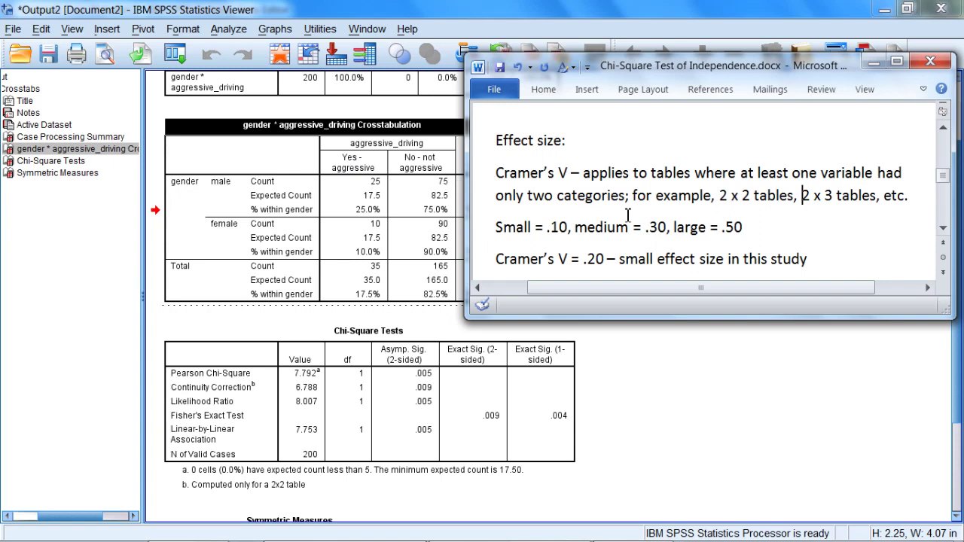
left_click_drag(719, 197, 727, 197)
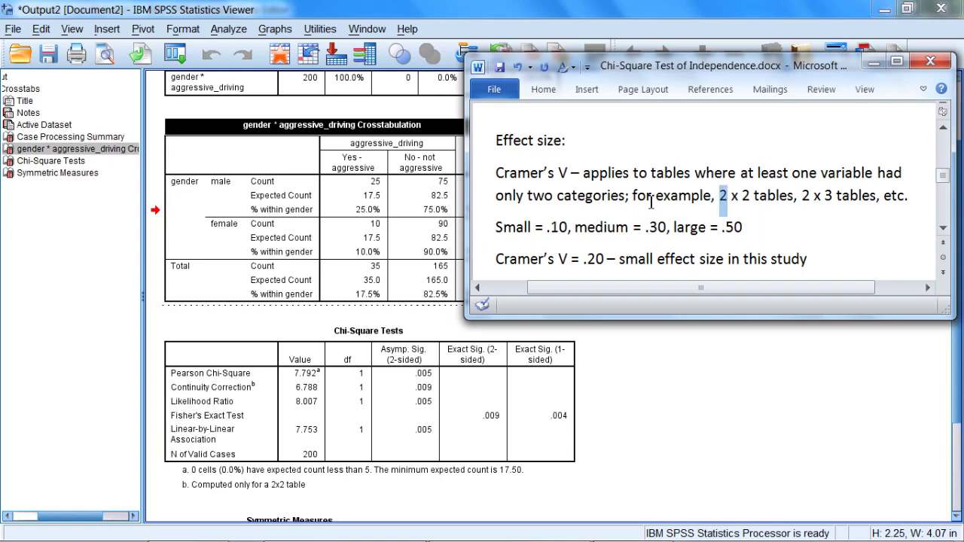
left_click(559, 179)
left_click_drag(495, 227, 747, 237)
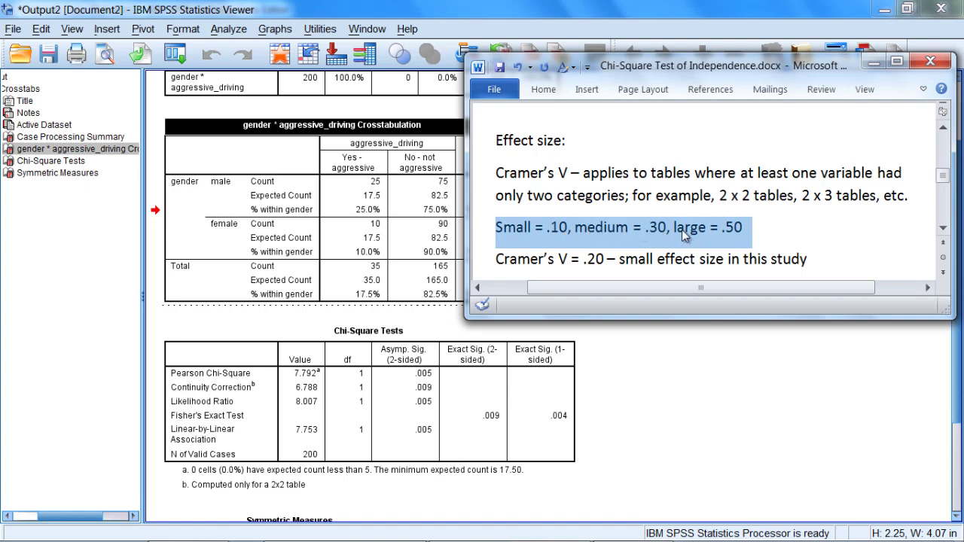
- Highlight the Small = .10 benchmark line in Word, then bring SPSS Viewer forward
left_click(740, 229)
left_click_drag(739, 229, 517, 234)
left_click(516, 234)
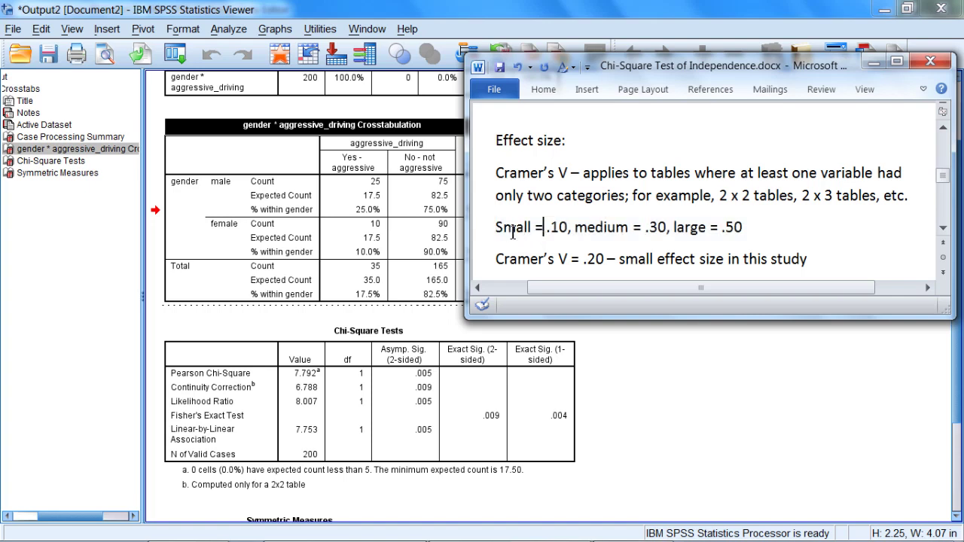
left_click_drag(497, 228, 744, 227)
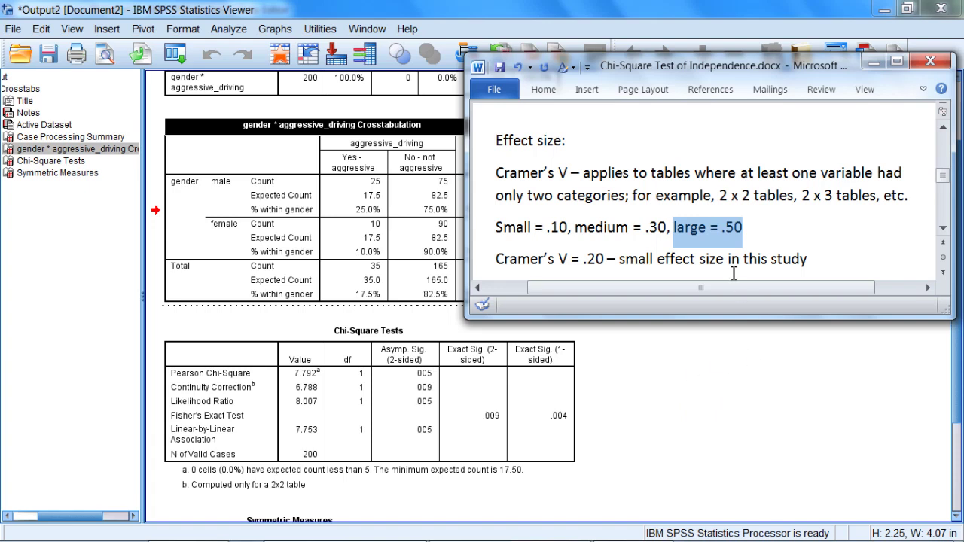
left_click(947, 424)
- Scroll to Symmetric Measures and select the Phi and Cramer's V values, both .197
scroll(958, 387, "down", 3)
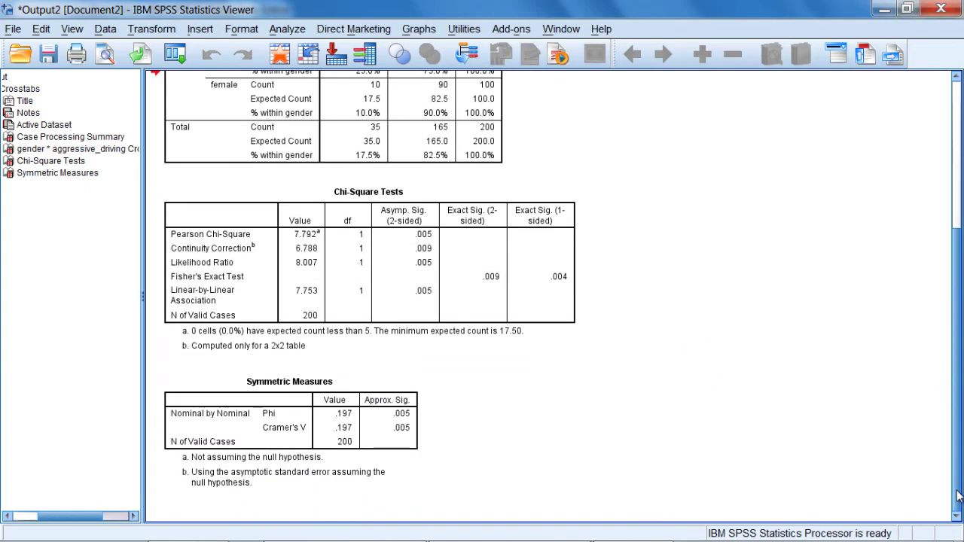
left_click(347, 421)
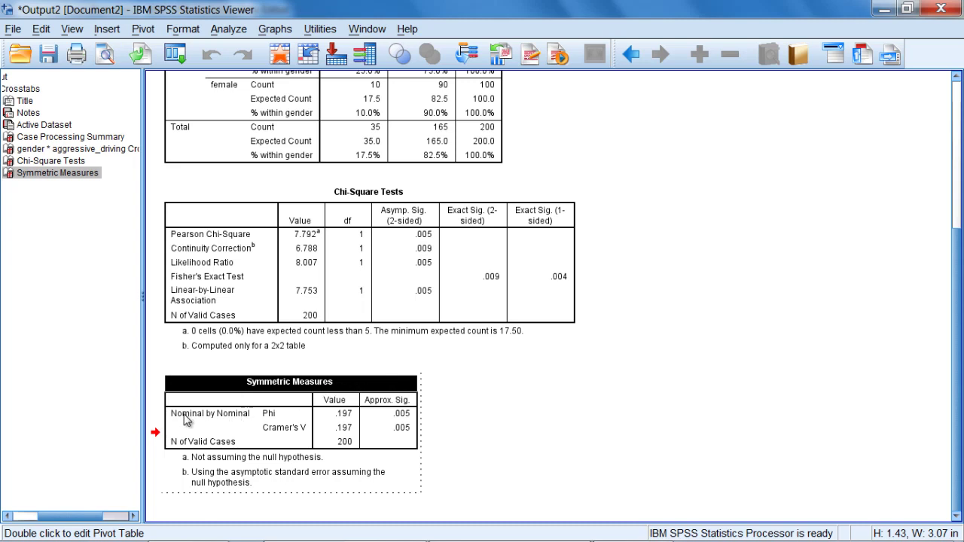
left_click(342, 415)
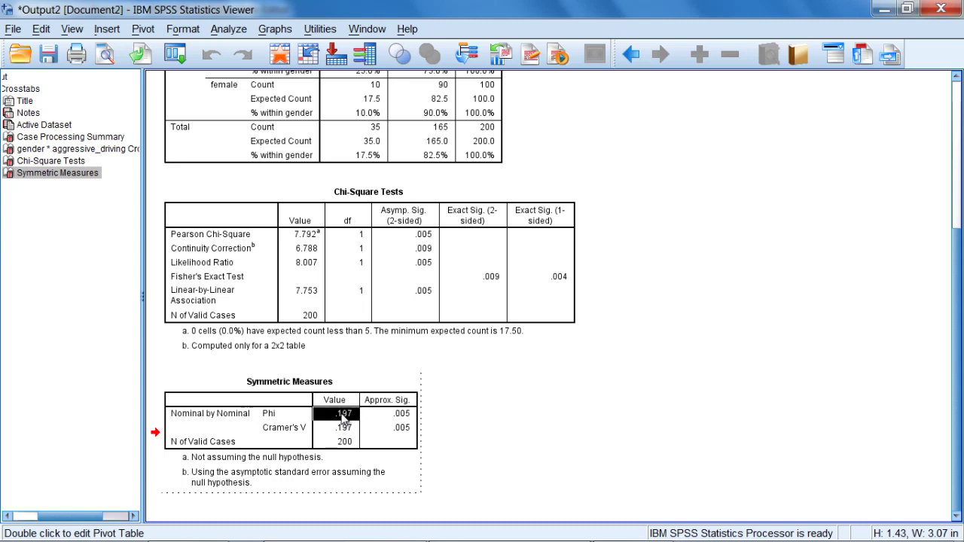
left_click(343, 428, "ctrl")
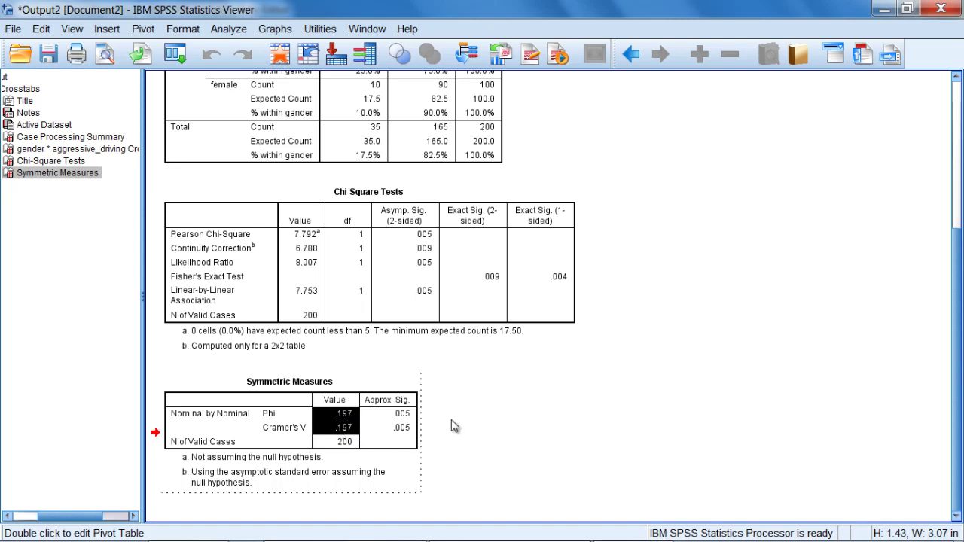
- Back in Word, compare Cramer's V = .20 against the Small = .10 and medium = .30 benchmarks
key("alt+Tab")
left_click_drag(496, 258, 828, 256)
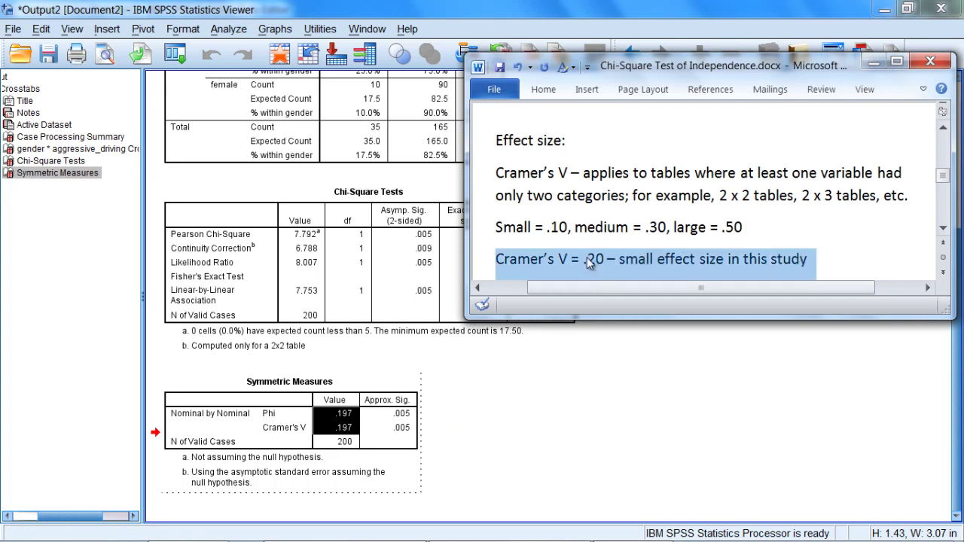
left_click_drag(587, 226, 655, 229)
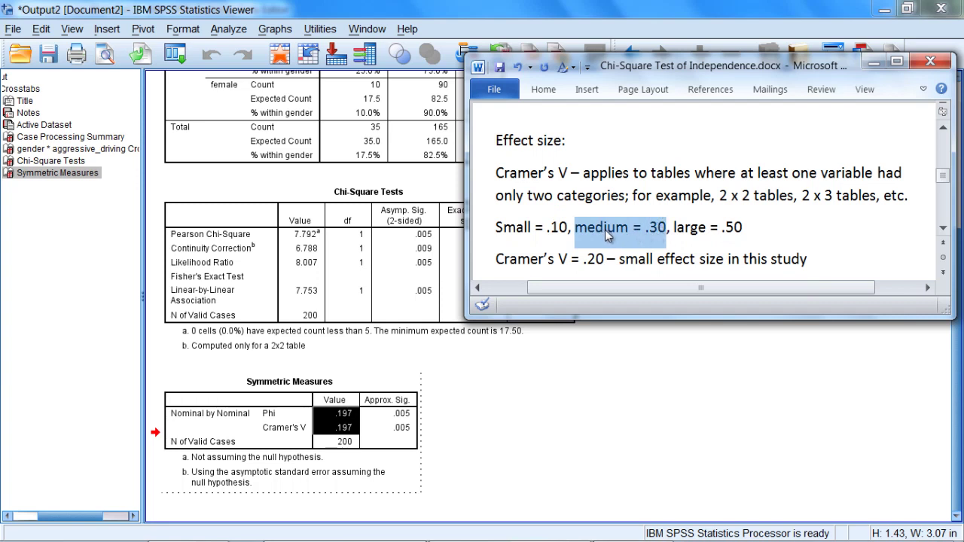
left_click_drag(496, 228, 562, 232)
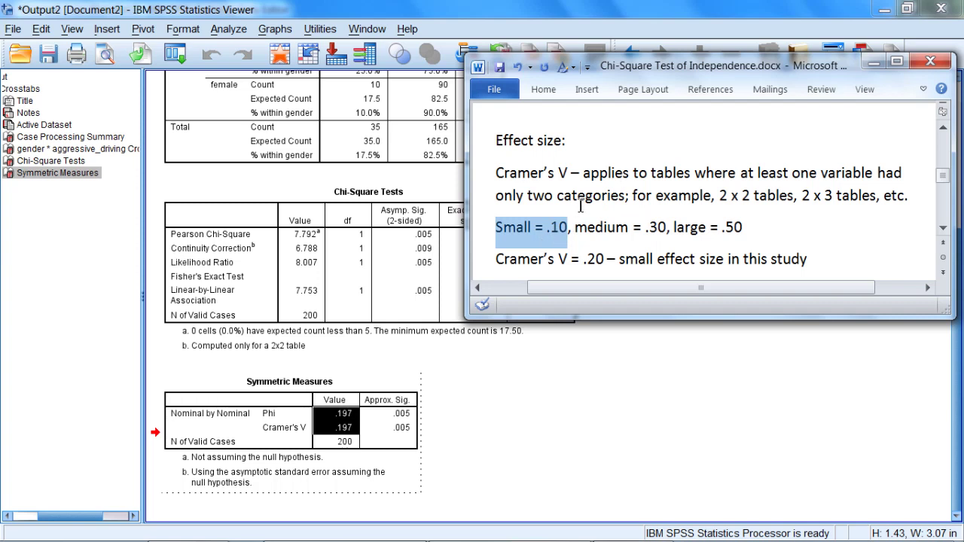
left_click_drag(606, 260, 582, 265)
left_click_drag(497, 228, 567, 229)
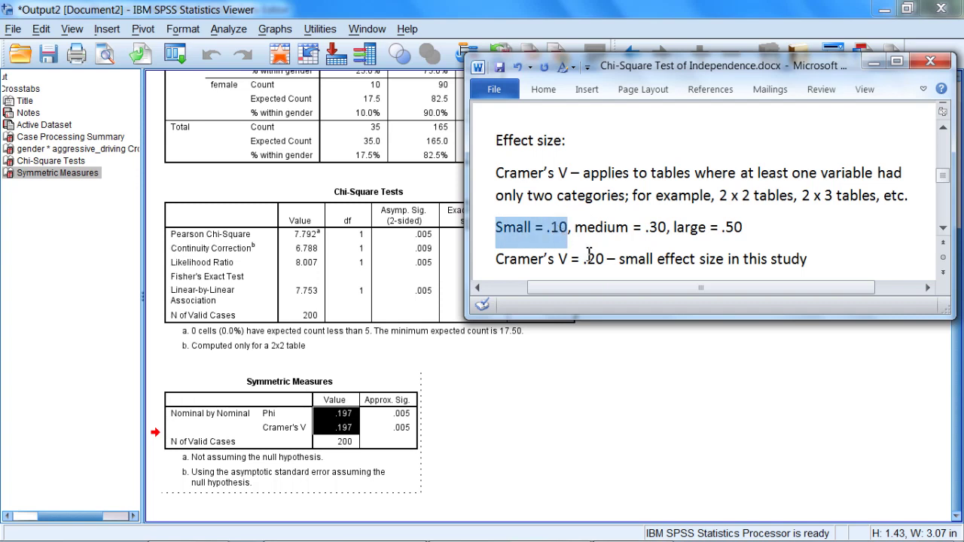